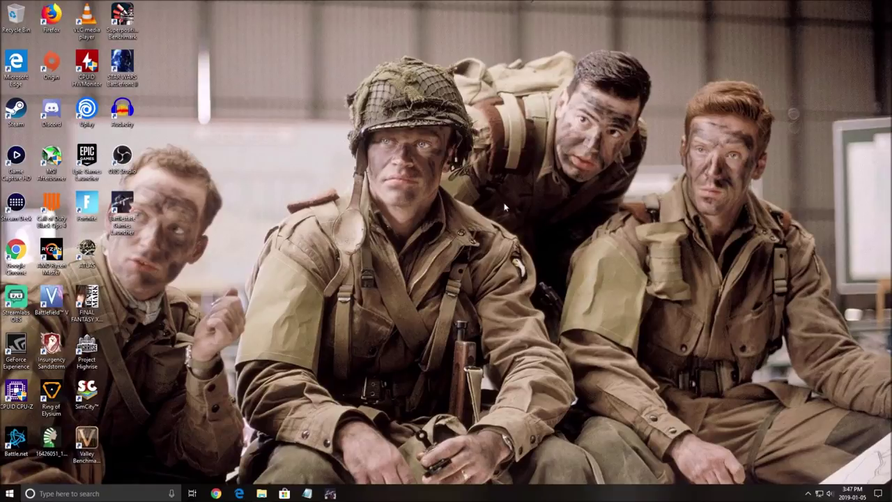
# Step: Look up the Windows Game Mode settings, check whether Game Mode is on, and close them
pyautogui.click(112, 494)
pyautogui.write('mode')
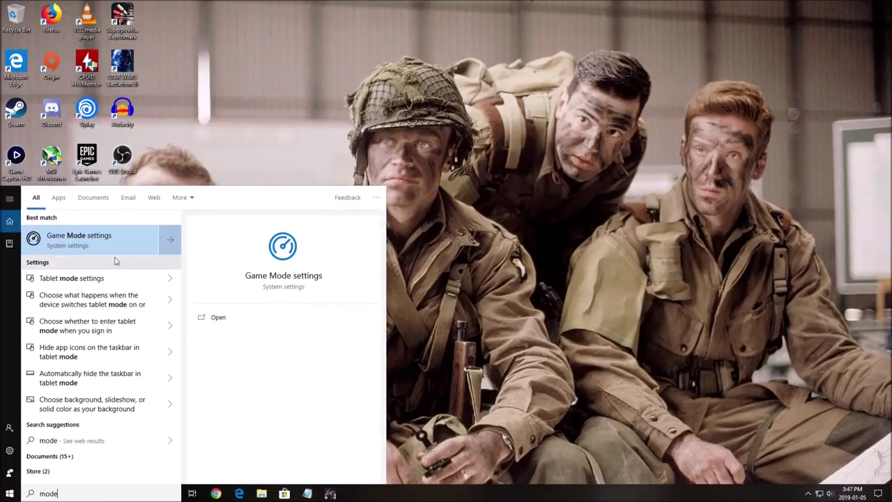
pyautogui.click(98, 240)
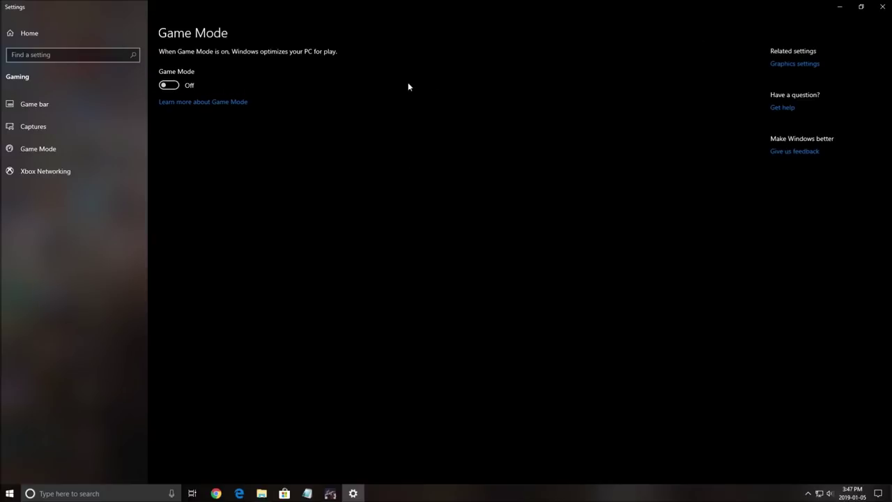
pyautogui.click(881, 9)
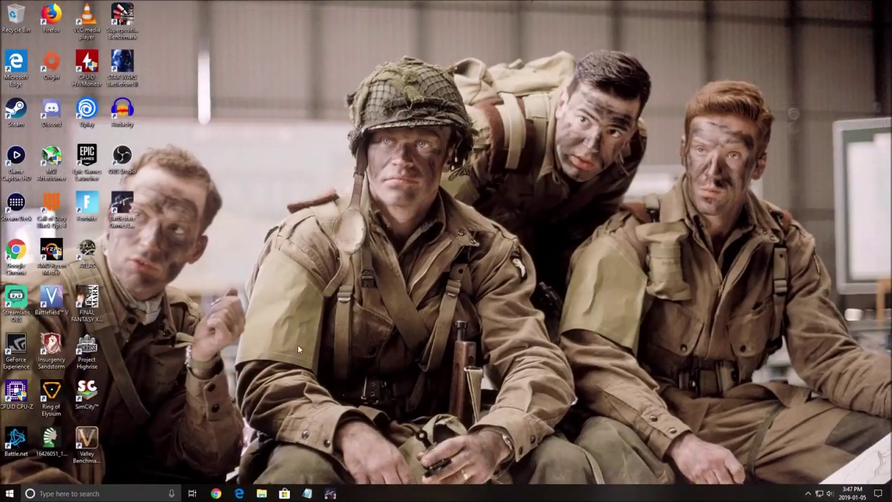
# Step: Open the properties of the EscapeFromTarkov application in the tarkov folder
pyautogui.moveTo(261, 492)
pyautogui.click(312, 459)
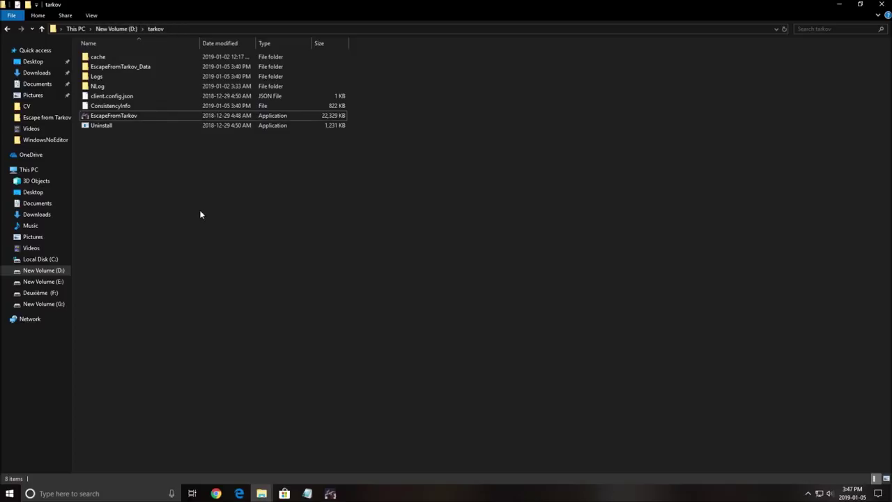
pyautogui.click(112, 116)
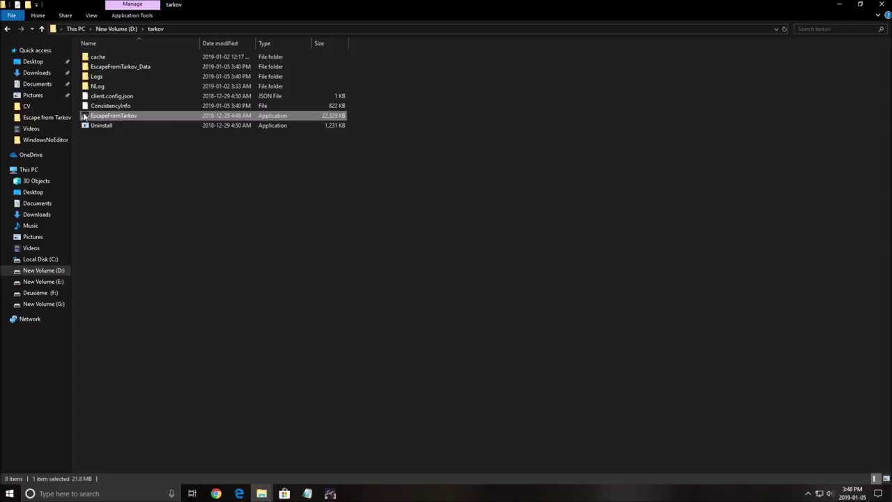
pyautogui.rightClick(104, 116)
pyautogui.click(161, 300)
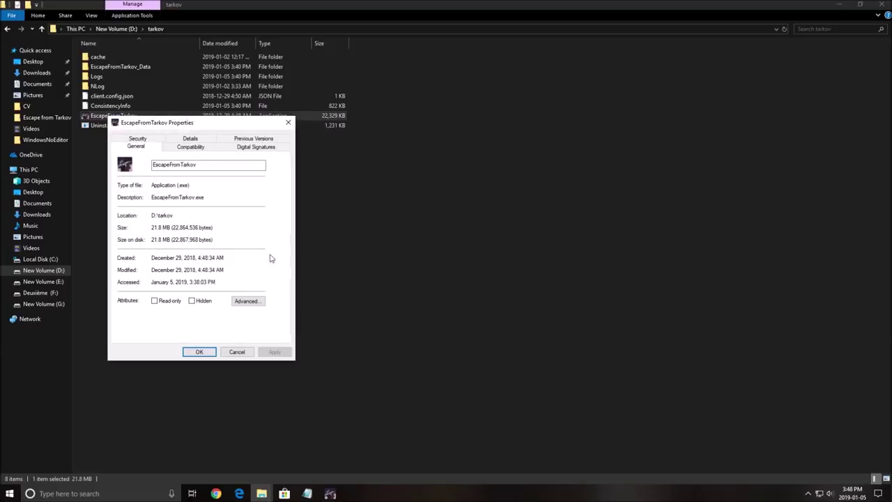
# Step: Review the application's compatibility and high DPI settings, close its properties and minimize the folder window
pyautogui.click(233, 148)
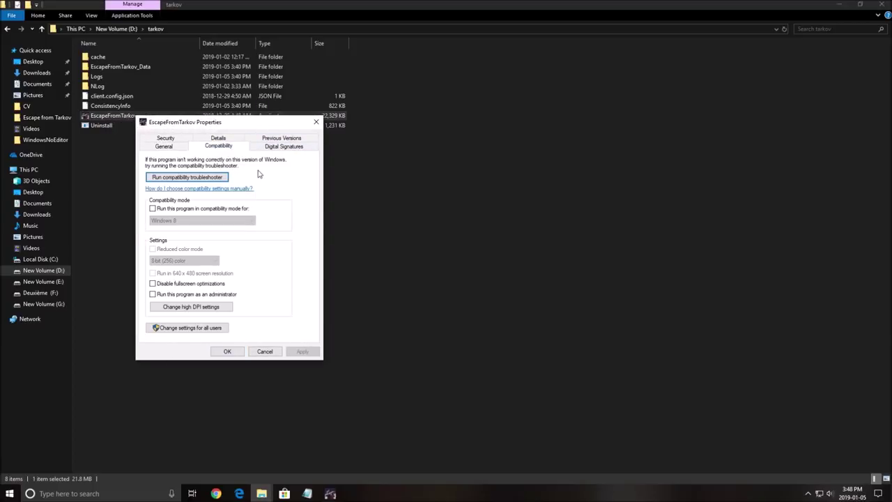
pyautogui.click(203, 308)
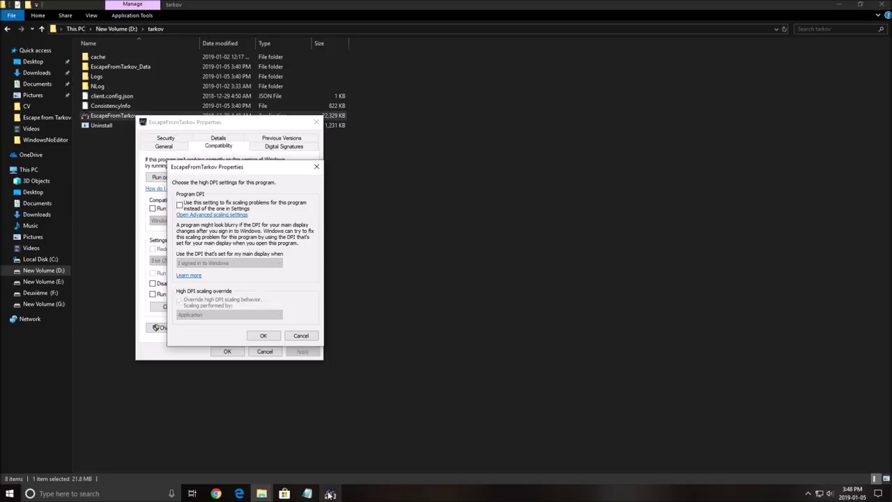
pyautogui.click(262, 335)
pyautogui.click(225, 352)
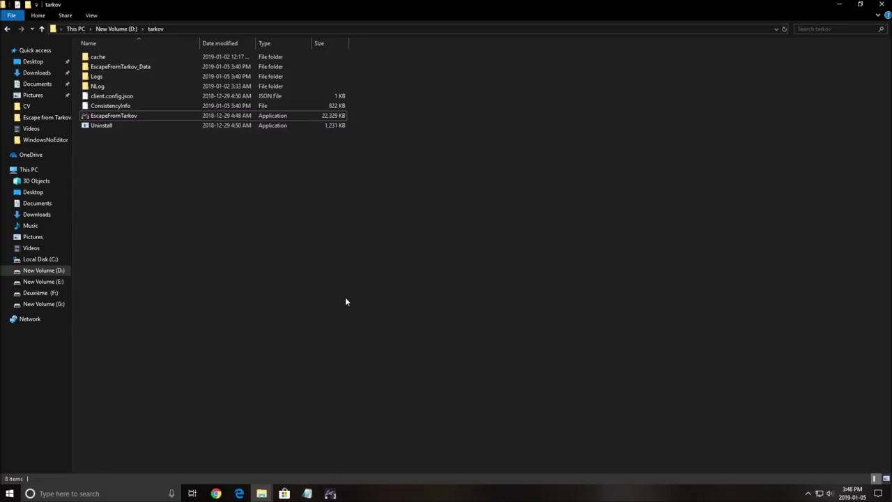
pyautogui.click(838, 5)
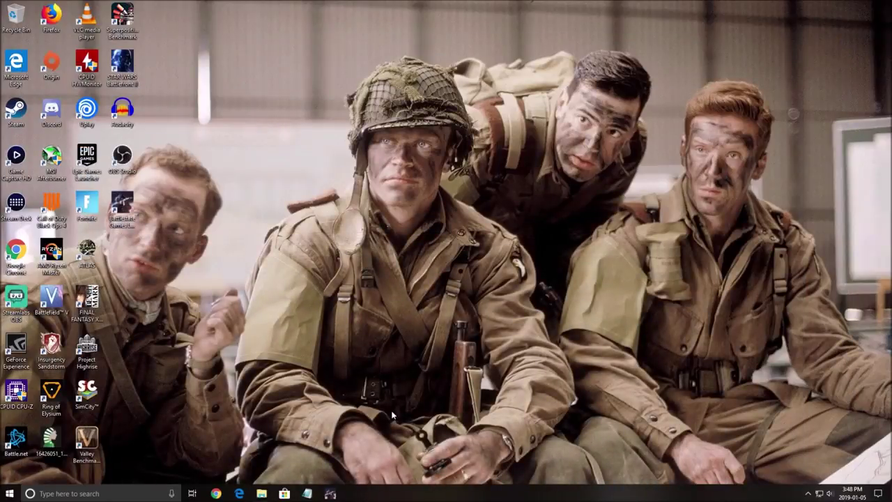
# Step: Switch to the Escape from Tarkov game and view its graphics settings
pyautogui.click(330, 494)
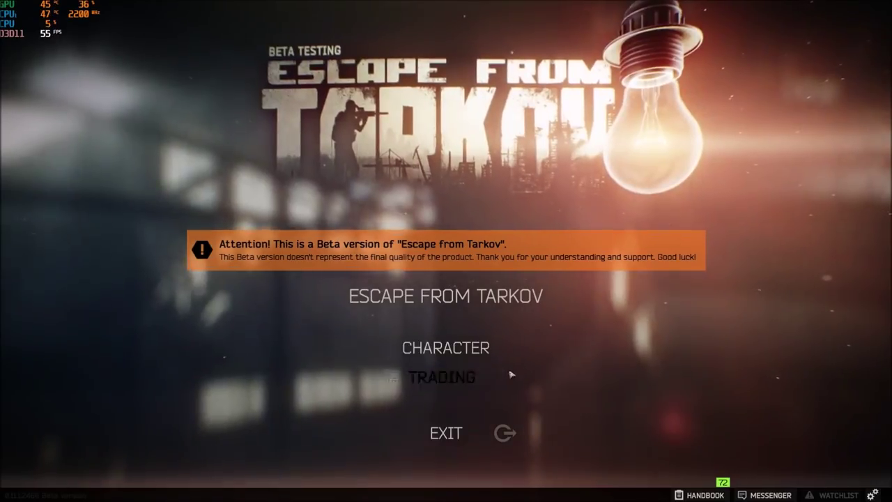
pyautogui.click(875, 492)
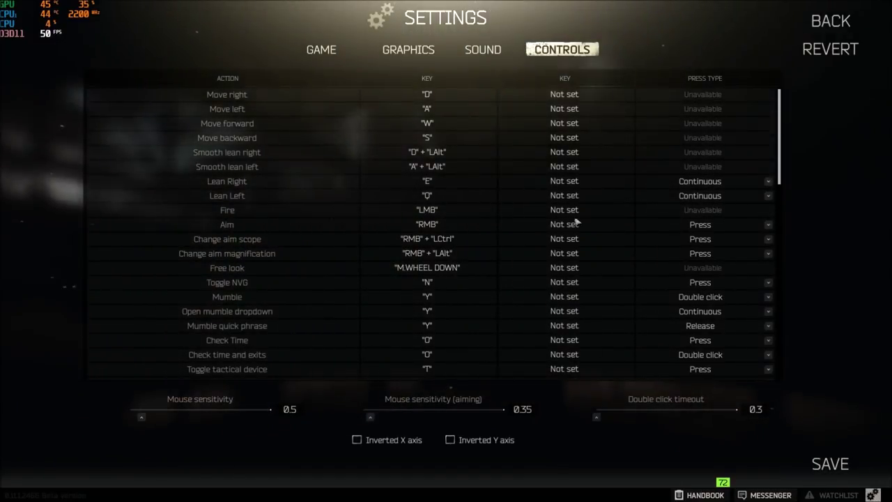
pyautogui.click(409, 49)
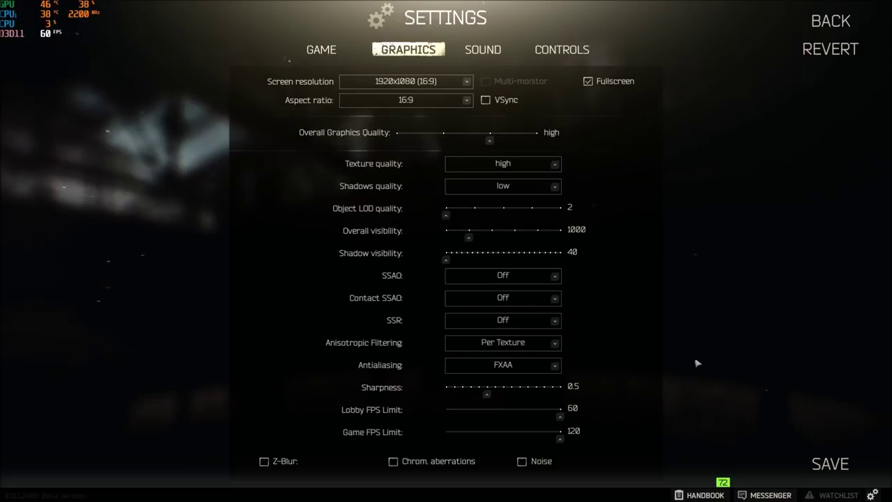
# Step: Switch to File Explorer and open the local configuration file from the Escape from Tarkov folder in Documents
pyautogui.hotkey('alt', 'Tab')
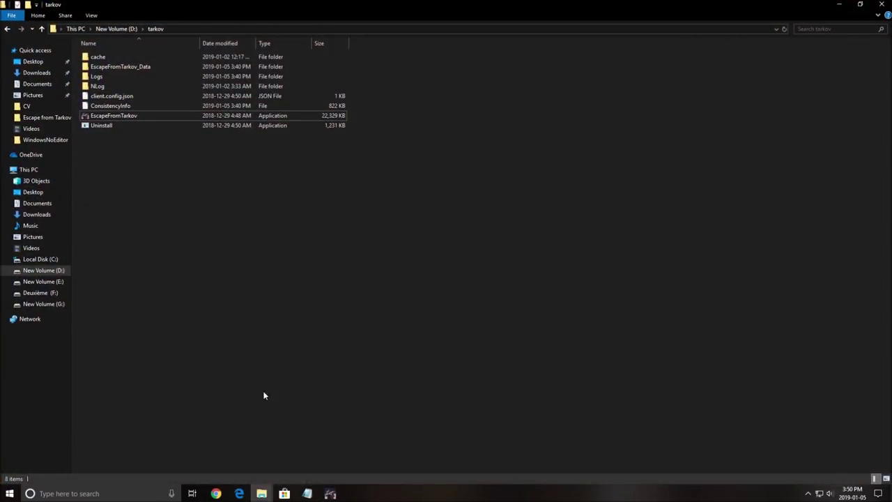
pyautogui.click(262, 494)
pyautogui.click(270, 453)
pyautogui.click(261, 494)
pyautogui.click(202, 436)
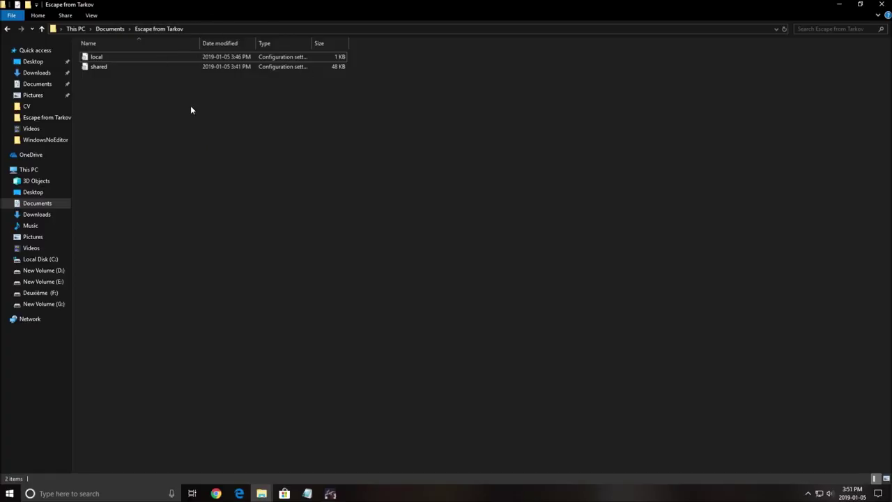
pyautogui.click(132, 60)
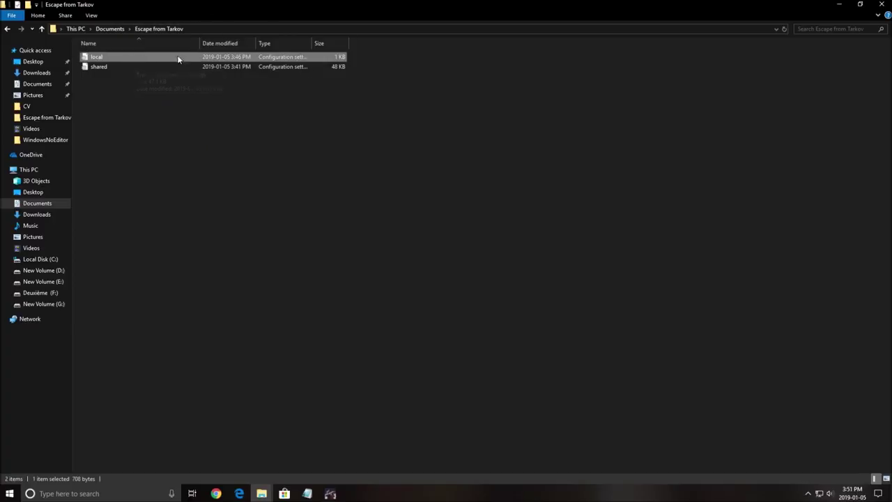
pyautogui.doubleClick(105, 60)
pyautogui.click(625, 54)
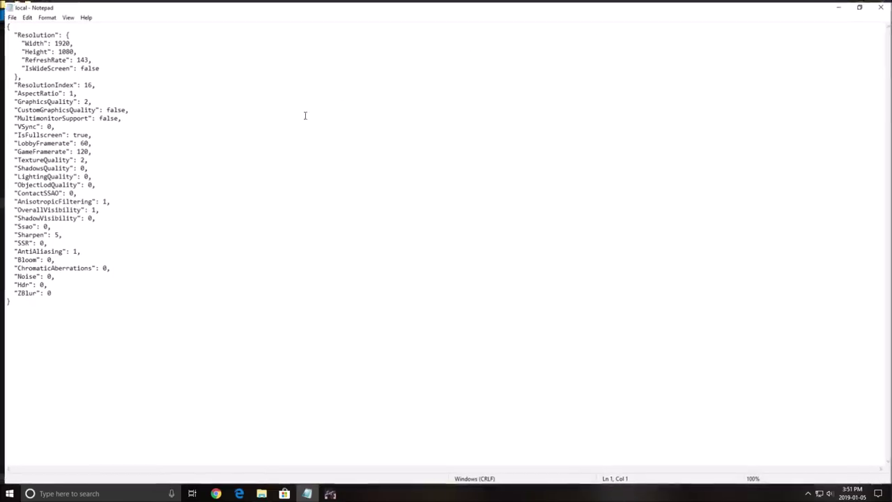
# Step: Examine the graphics values in the local configuration file, particularly the Hdr and Bloom entries
pyautogui.click(141, 182)
pyautogui.moveTo(144, 303); pyautogui.dragTo(7, 19)
pyautogui.click(136, 166)
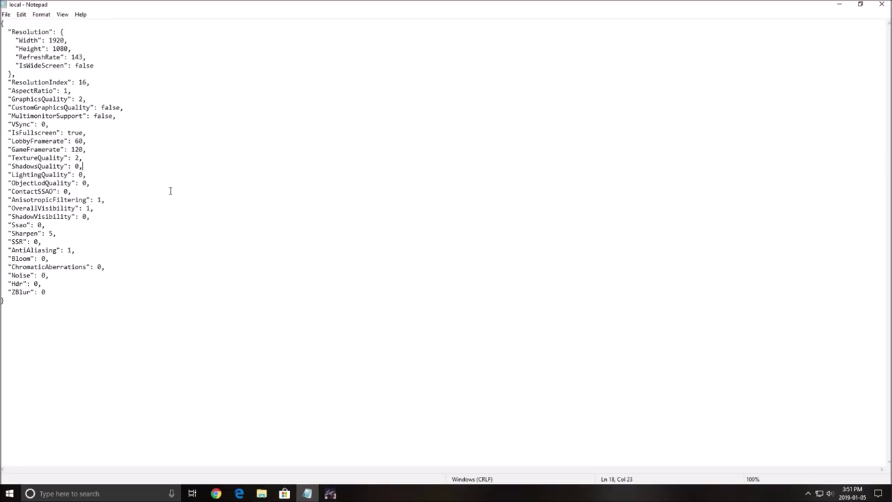
pyautogui.click(149, 208)
pyautogui.click(51, 239)
pyautogui.click(69, 283)
pyautogui.moveTo(7, 283); pyautogui.dragTo(35, 285)
pyautogui.click(39, 284)
pyautogui.write(',')
pyautogui.click(46, 258)
# Step: Save the local configuration file and close it
pyautogui.click(5, 16)
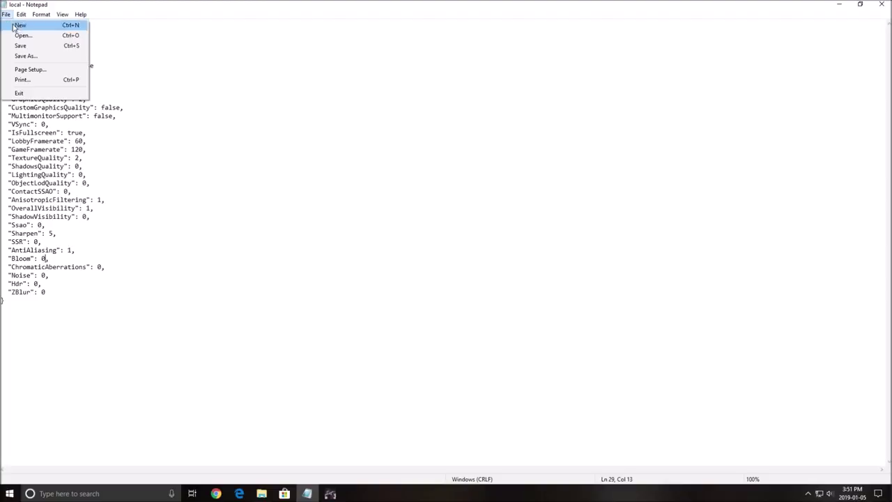
pyautogui.click(28, 44)
pyautogui.click(883, 4)
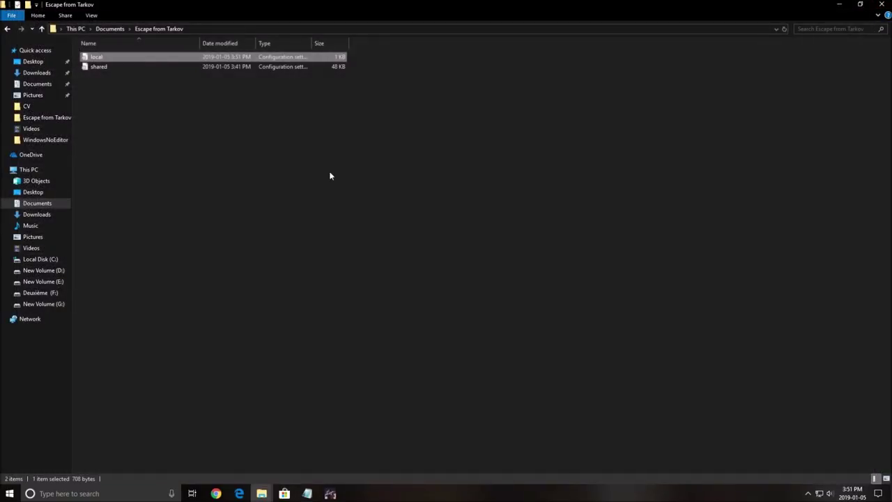
# Step: Set the local configuration file's attribute to Read-only and apply it
pyautogui.rightClick(144, 55)
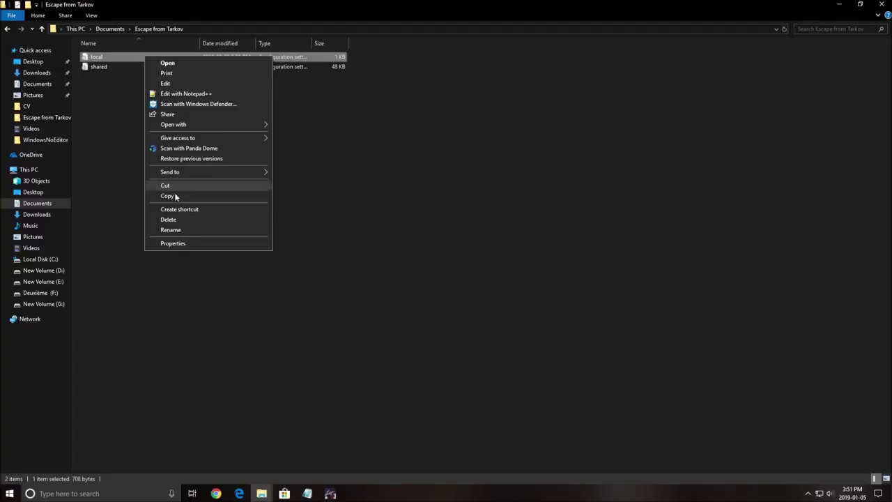
pyautogui.click(175, 243)
pyautogui.click(195, 232)
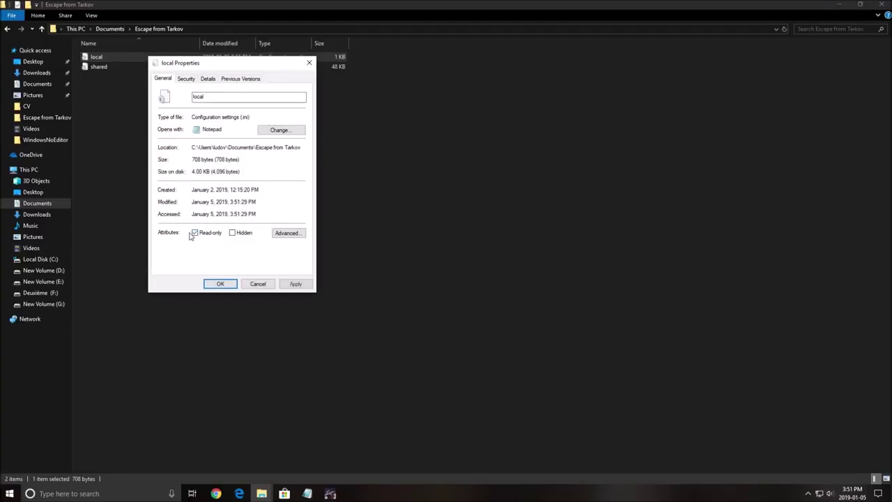
pyautogui.click(219, 284)
pyautogui.click(241, 278)
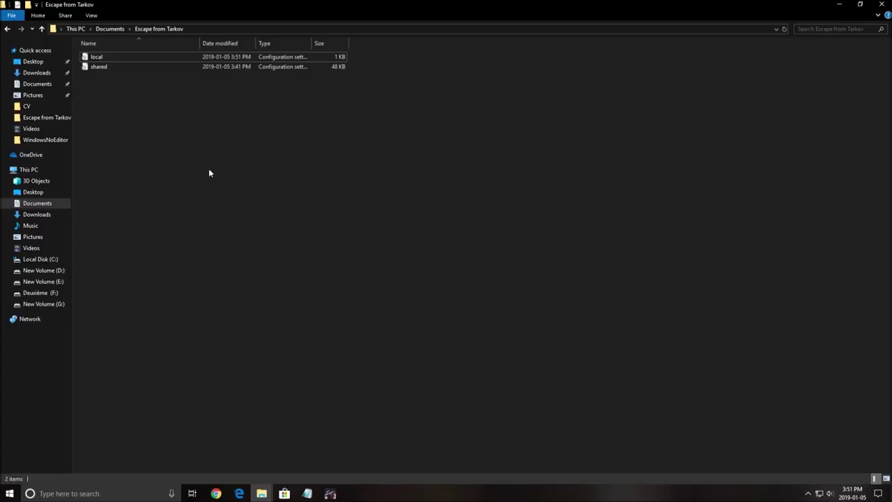